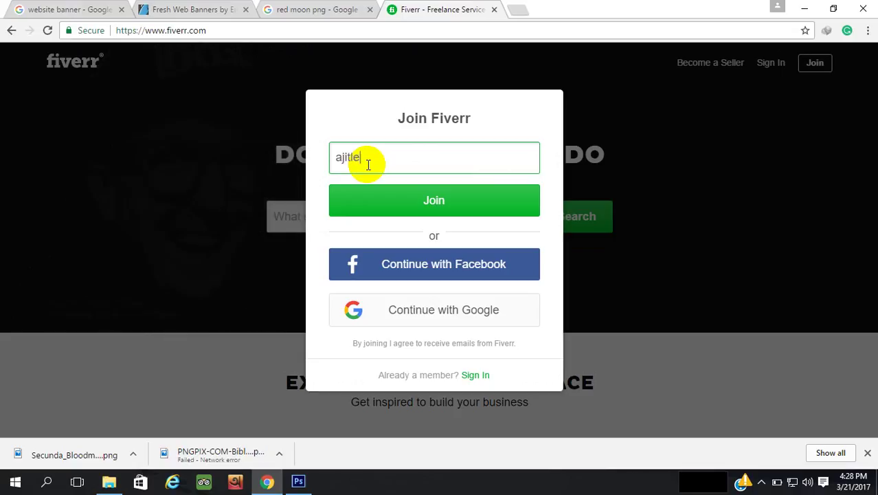
Enter your e-mail address in the Join Fiverr dialog and continue
type("@gma")
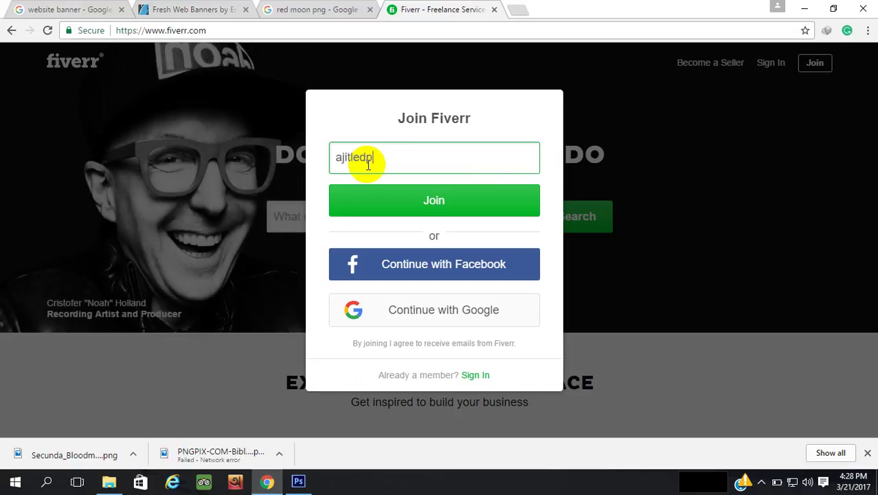
type("il.com")
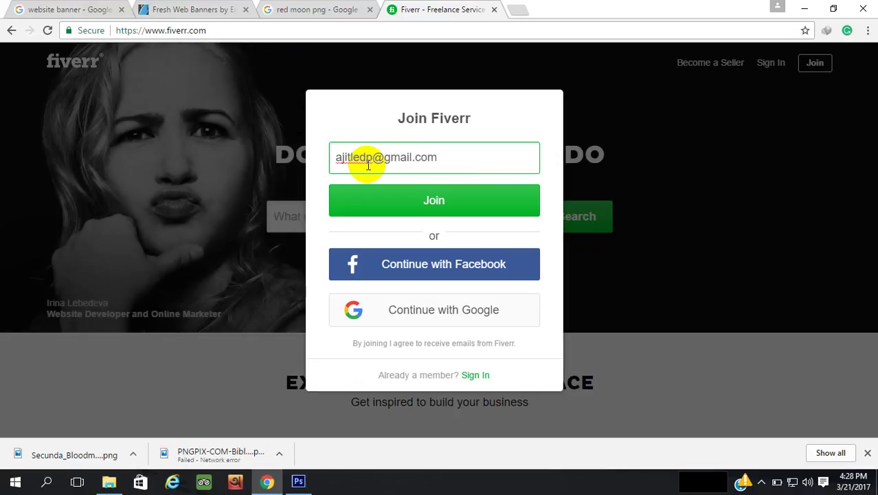
key("Return")
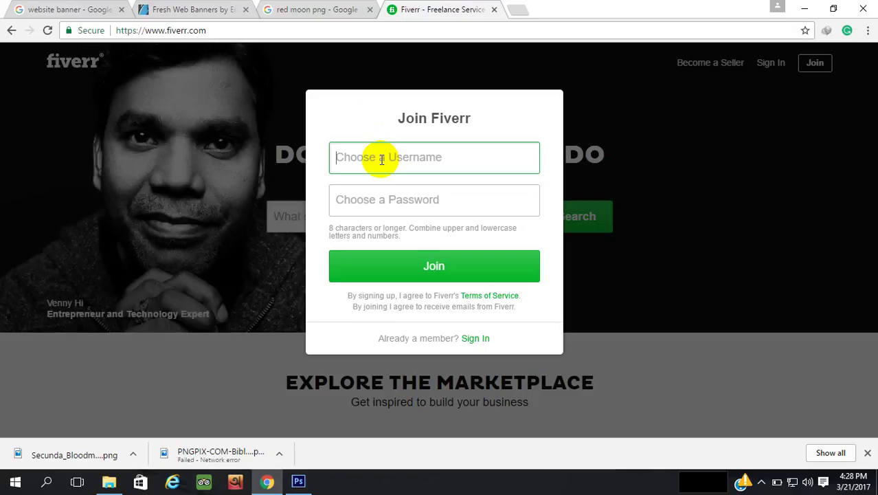
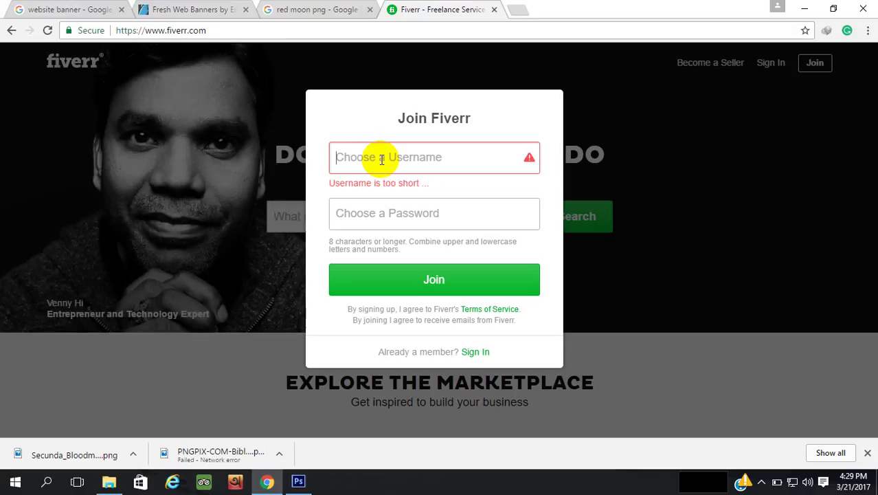
Enter a username, retyping alternatives while each shows 'Username is already taken'
type("c")
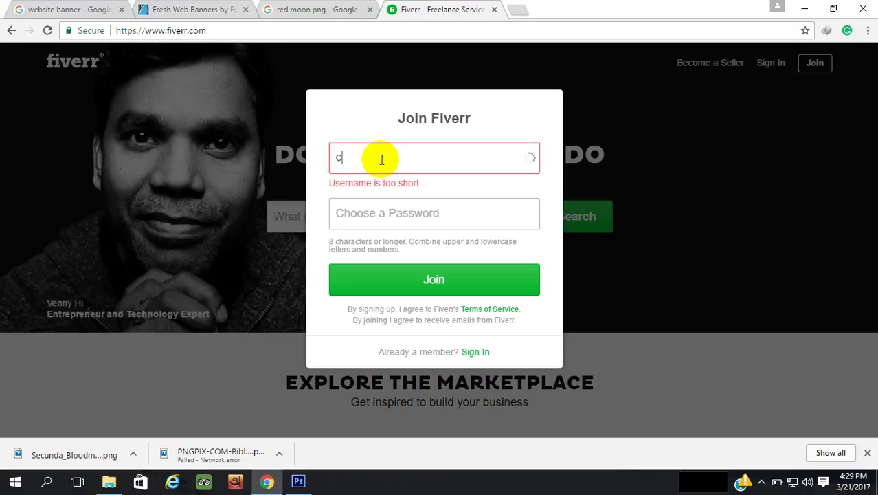
type("rea")
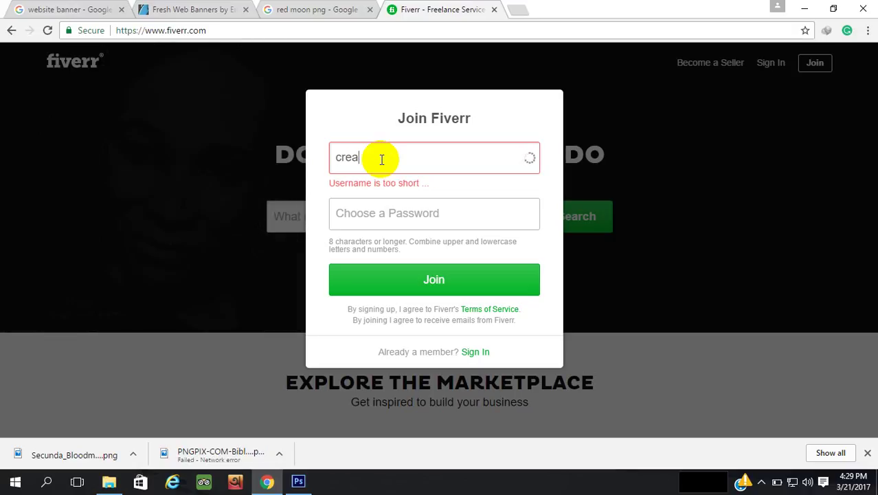
type("tion")
key("BackSpace")
key("BackSpace")
key("BackSpace")
type("iv")
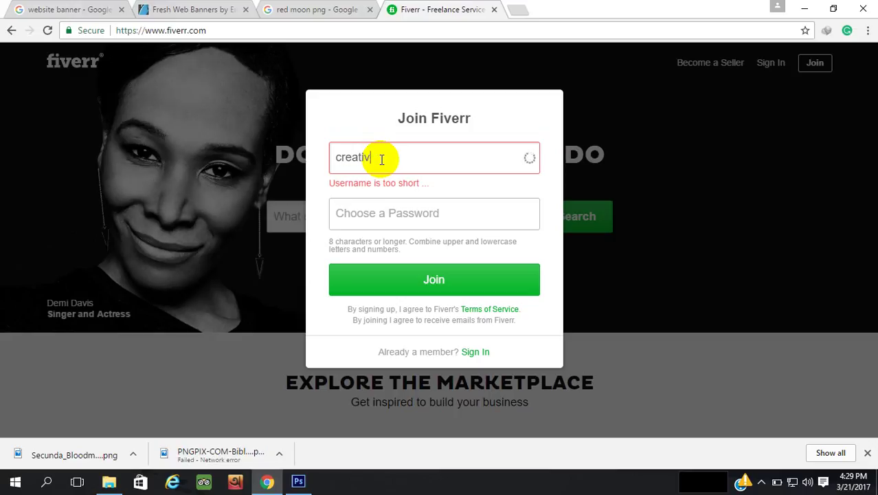
type("edesigne")
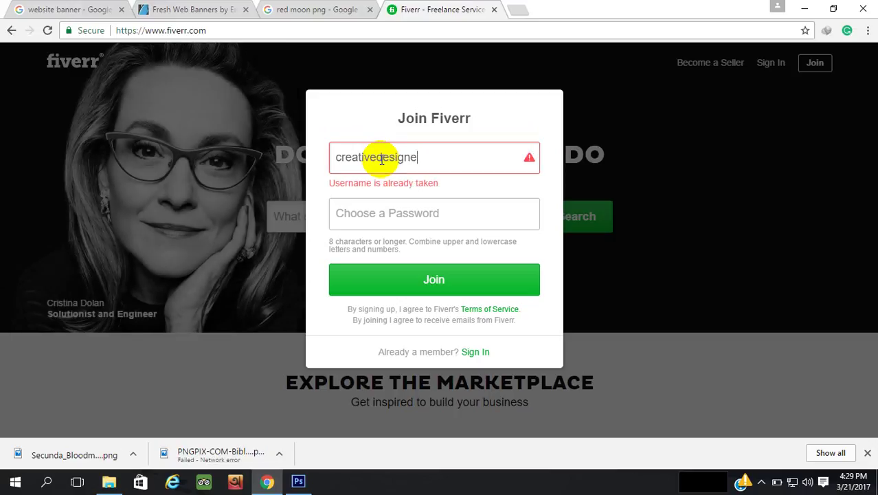
key("BackSpace")
type("e")
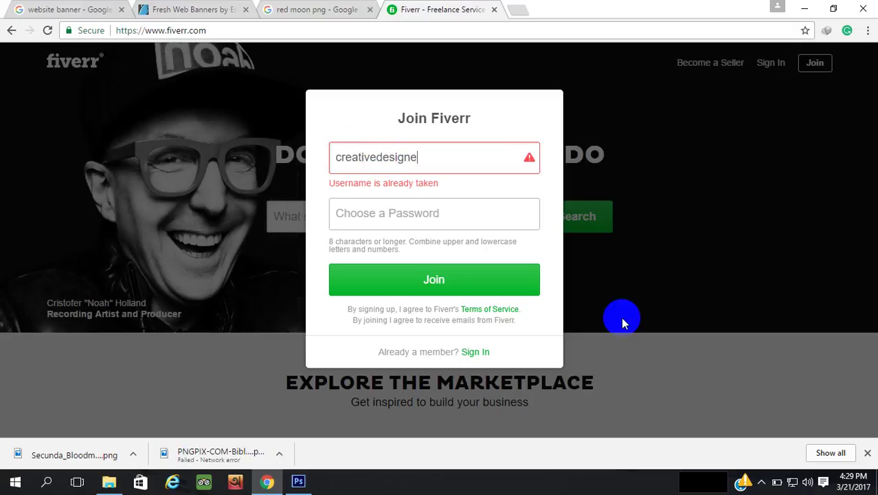
left_click(761, 481)
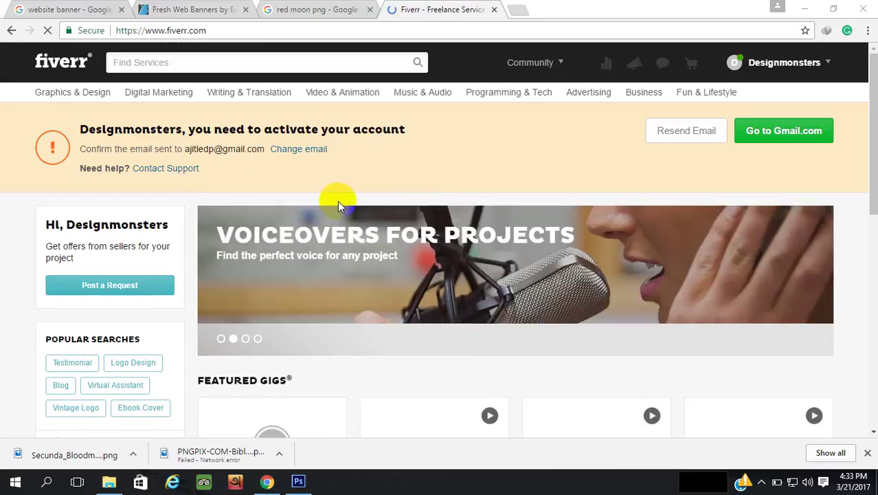
Open the Fiverr activation e-mail from the new Gmail tray notification
scroll(338, 205, "down", 2)
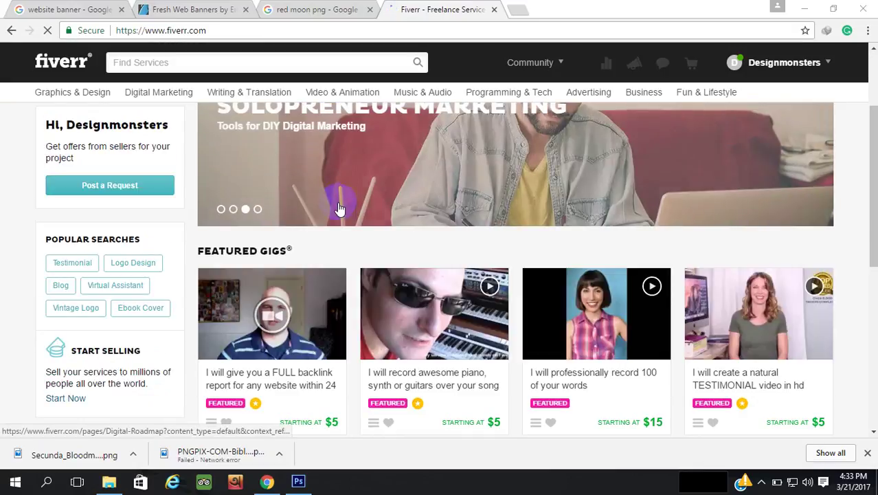
left_click(760, 482)
left_click(748, 456)
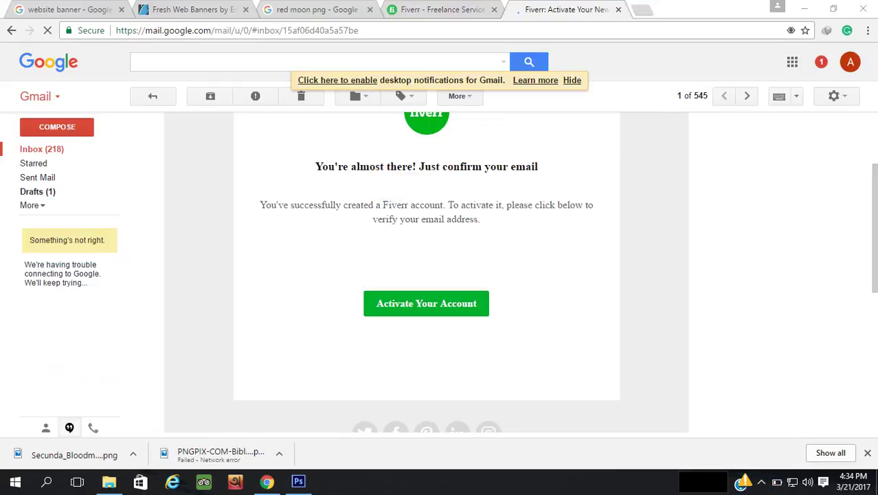
Follow the green Activate Your Account link in the Fiverr e-mail
left_click(425, 309)
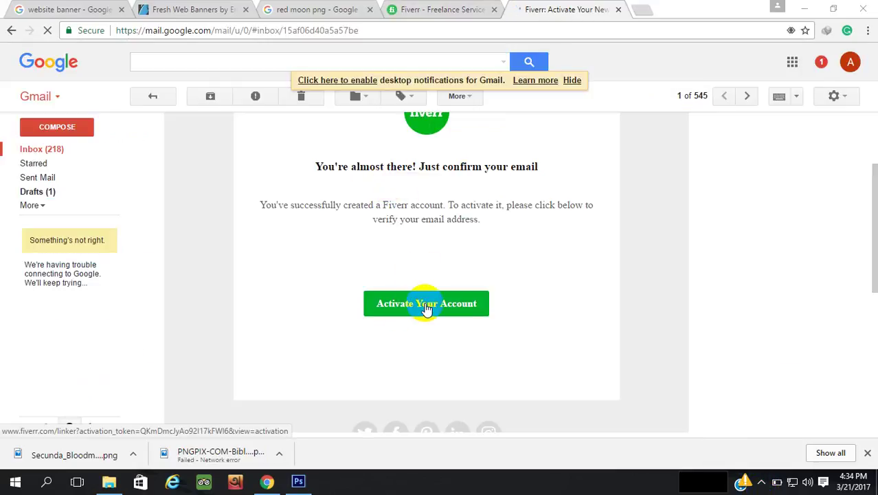
left_click(426, 307)
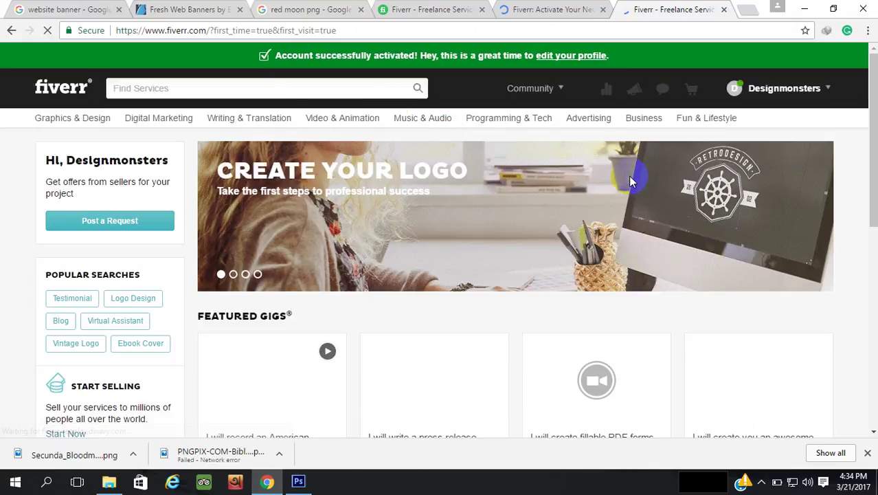
Choose My Profile from the account name menu at the top right
scroll(630, 178, "down", 2)
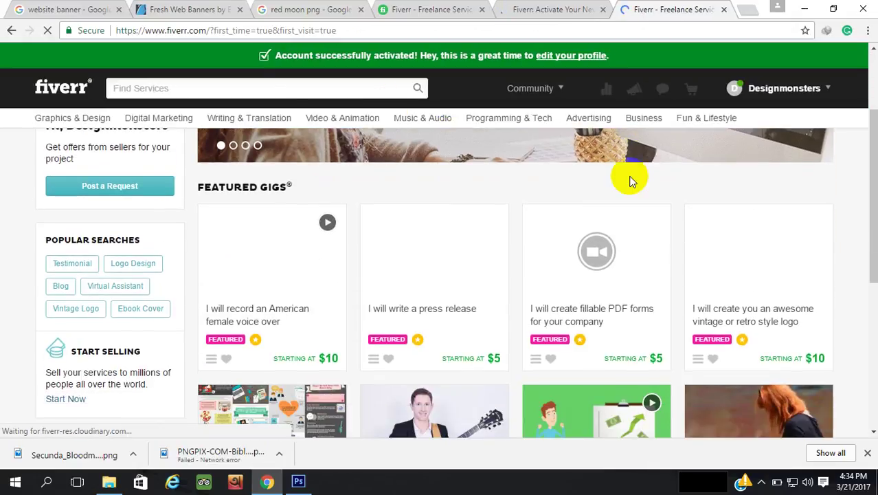
scroll(632, 181, "up", 2)
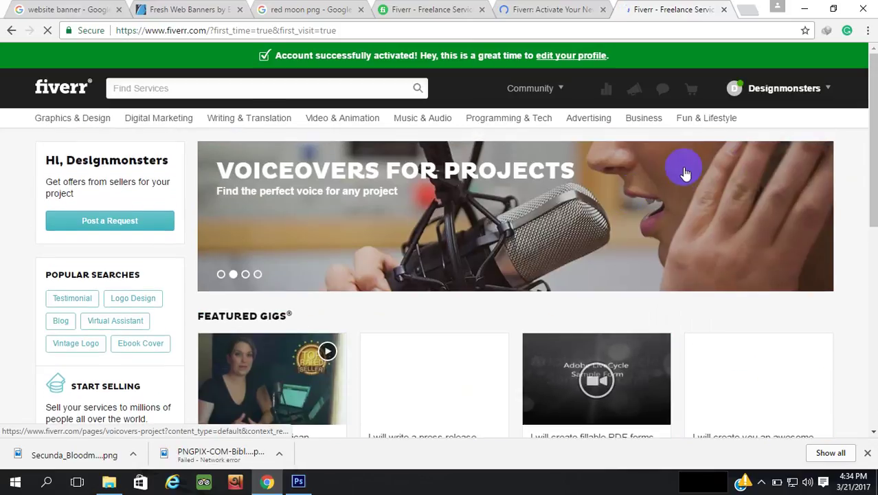
left_click(833, 92)
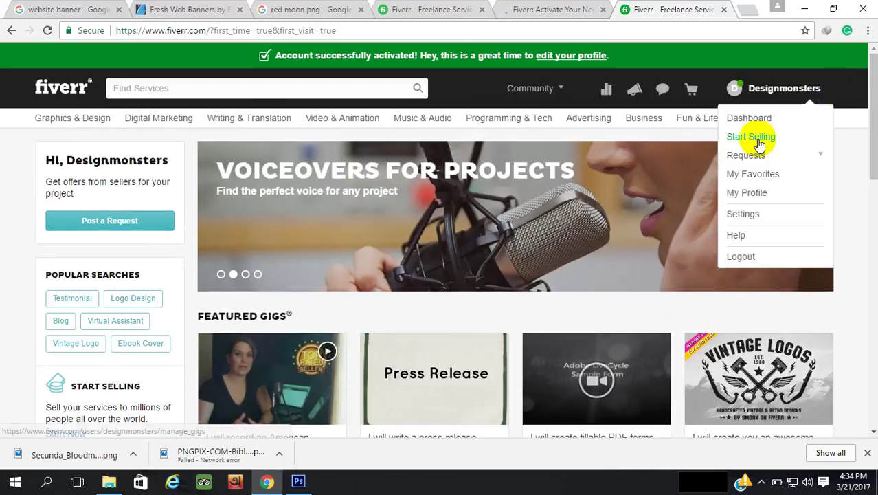
left_click(749, 193)
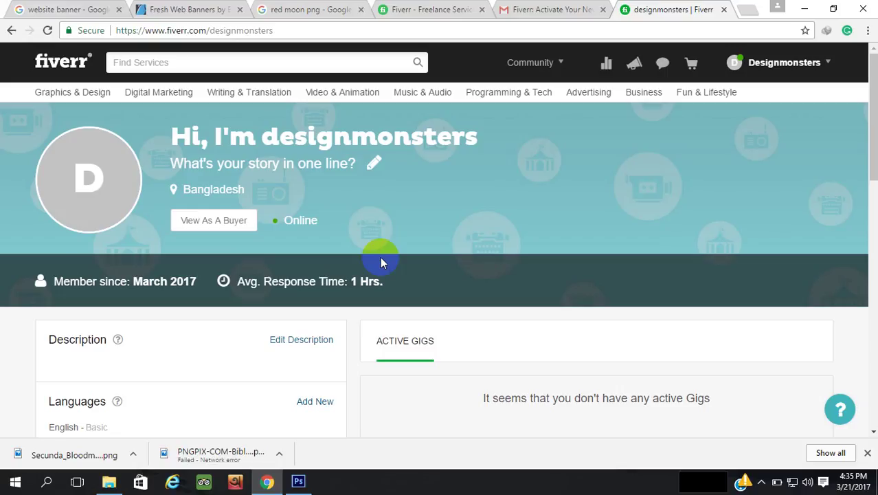
scroll(381, 262, "down", 5)
scroll(382, 263, "up", 2)
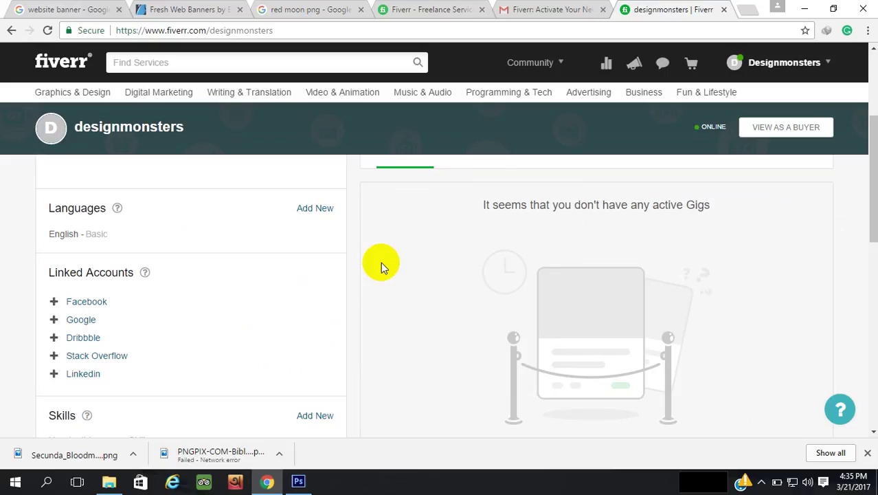
scroll(382, 262, "down", 2)
scroll(382, 262, "up", 2)
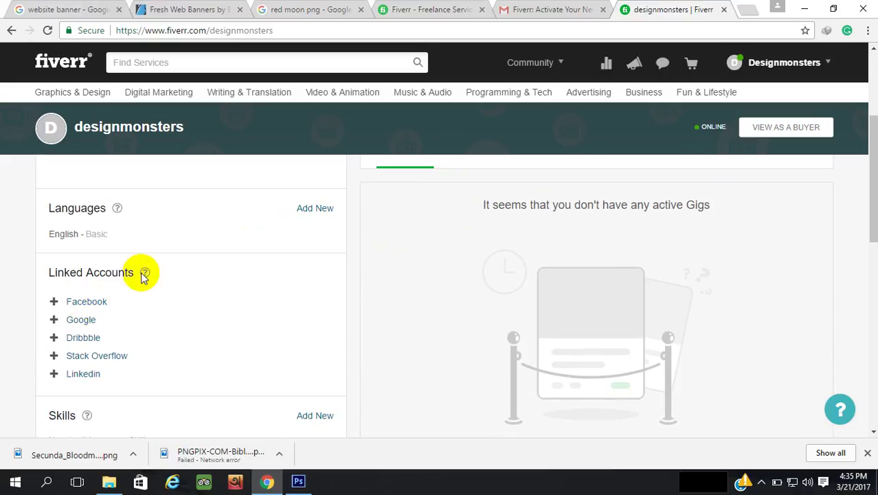
scroll(164, 268, "down", 2)
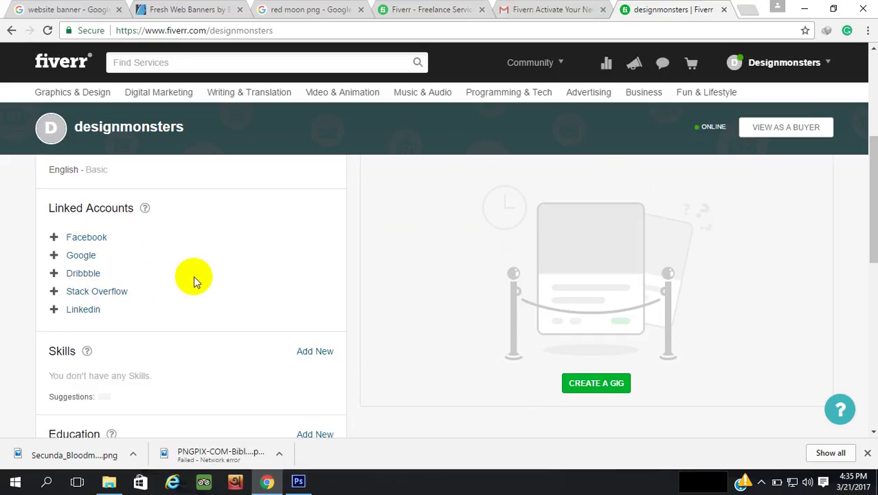
scroll(295, 250, "down", 3)
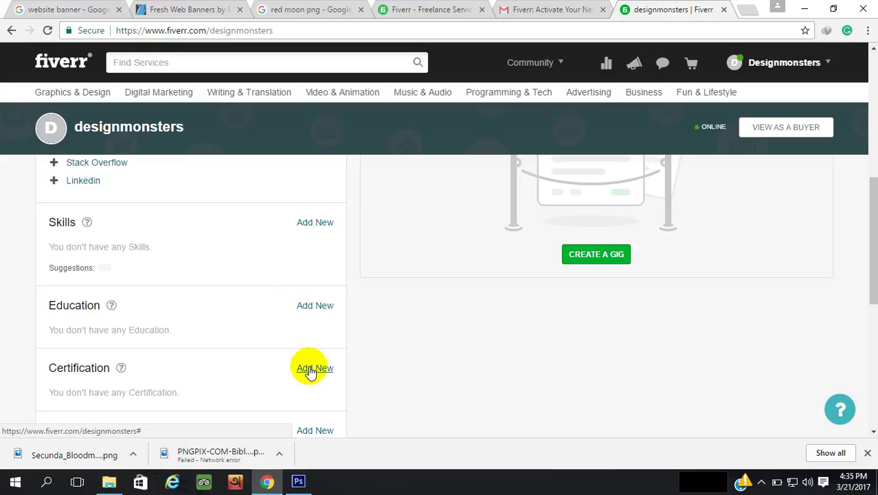
scroll(184, 300, "down", 3)
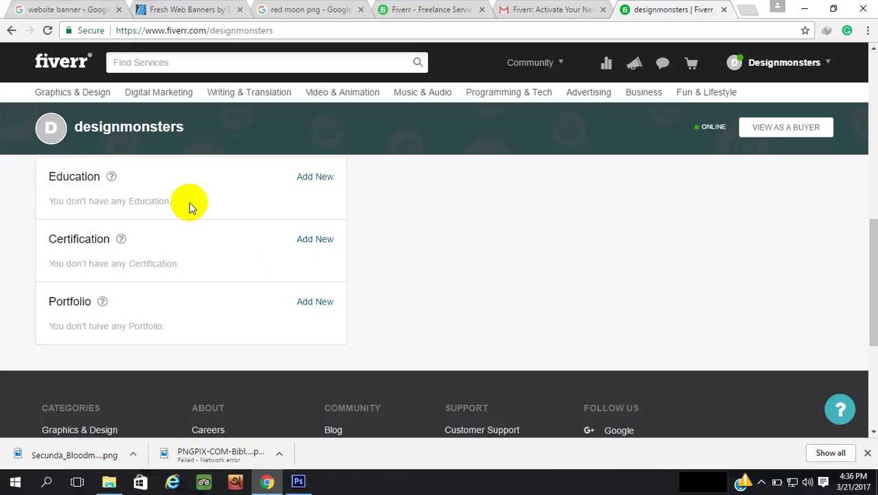
scroll(486, 330, "up", 4)
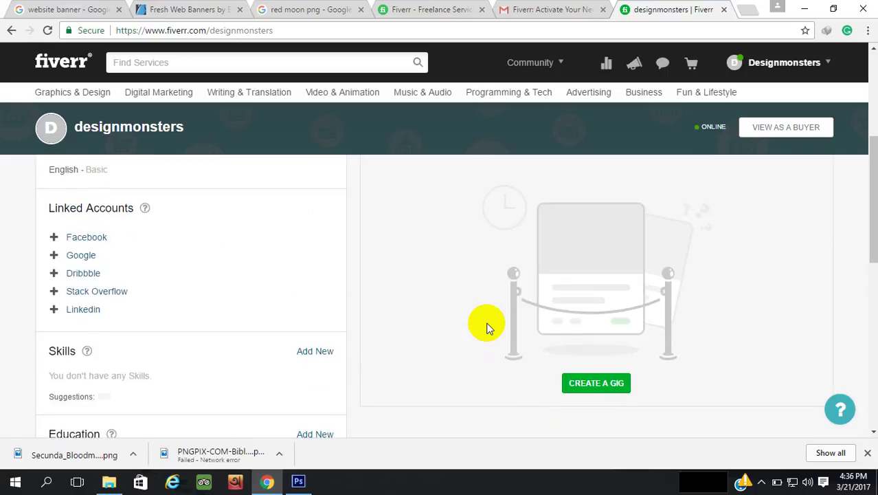
scroll(486, 326, "up", 1)
scroll(439, 331, "up", 2)
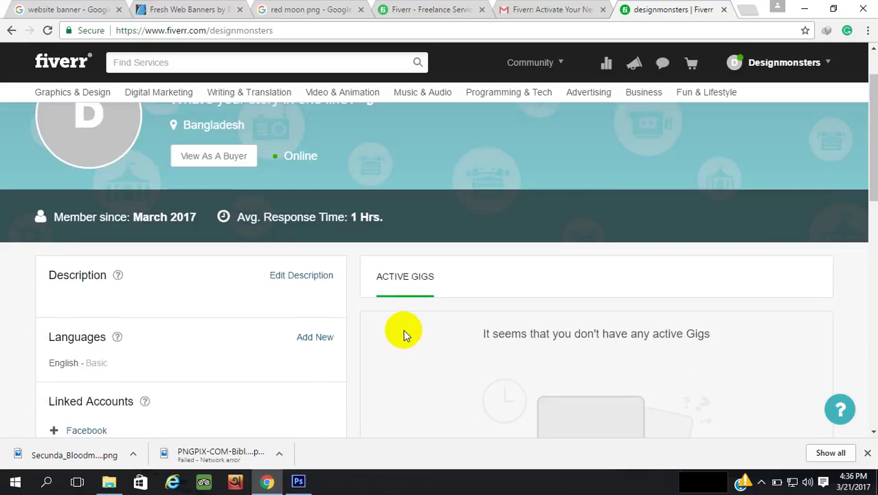
Add Bengali as a profile language at Native or Bilingual level
left_click(315, 337)
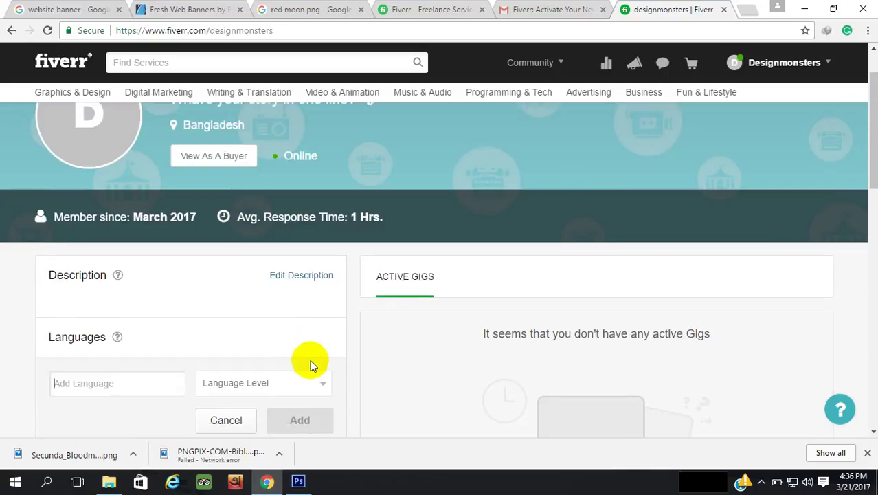
scroll(310, 358, "down", 1)
scroll(278, 368, "down", 2)
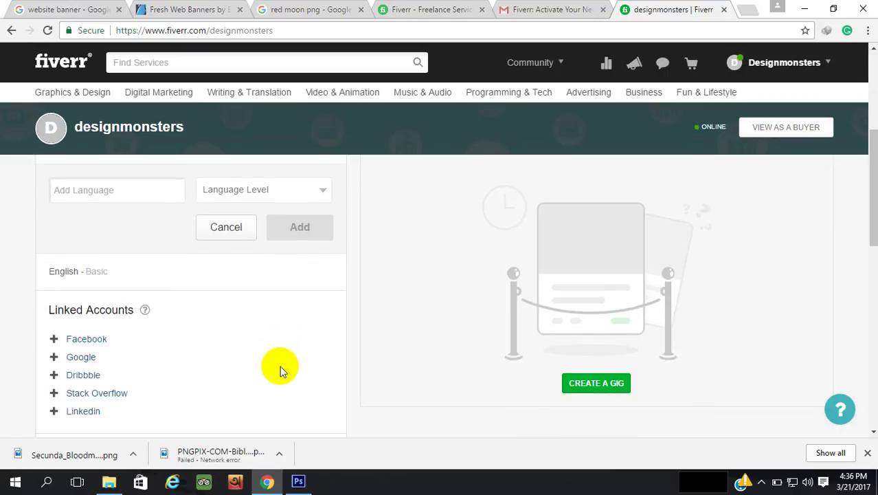
type("Ben")
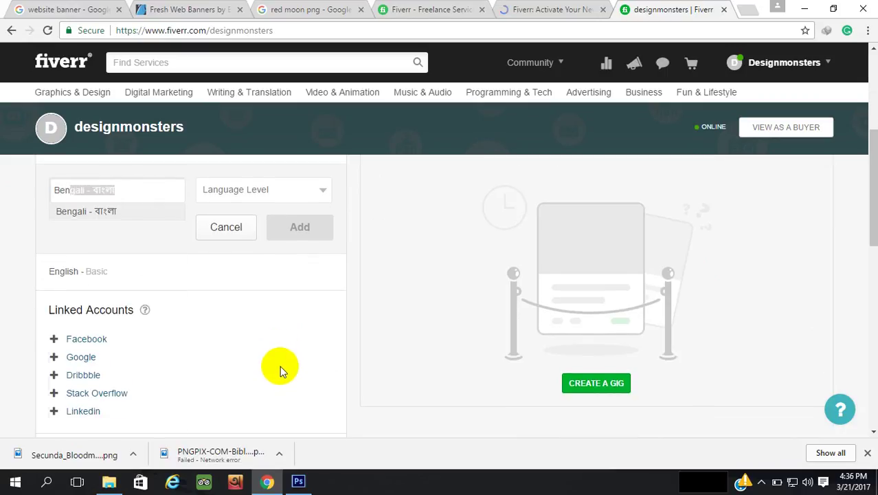
left_click(117, 211)
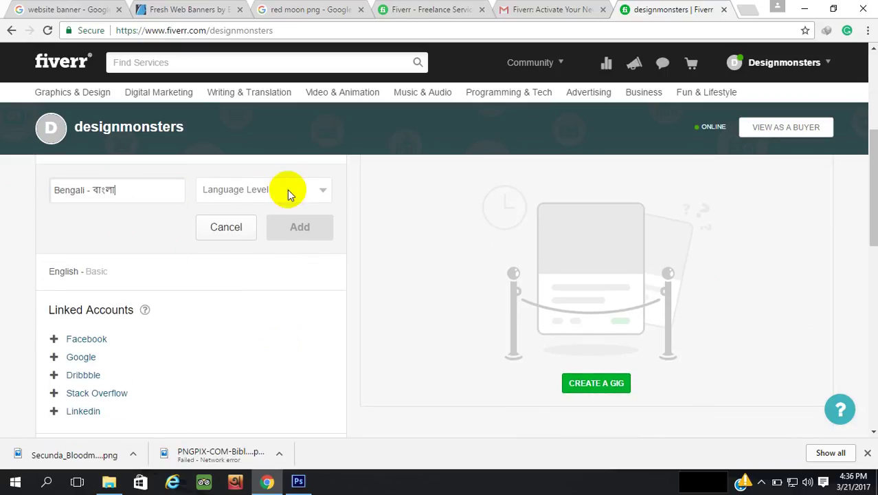
left_click(288, 193)
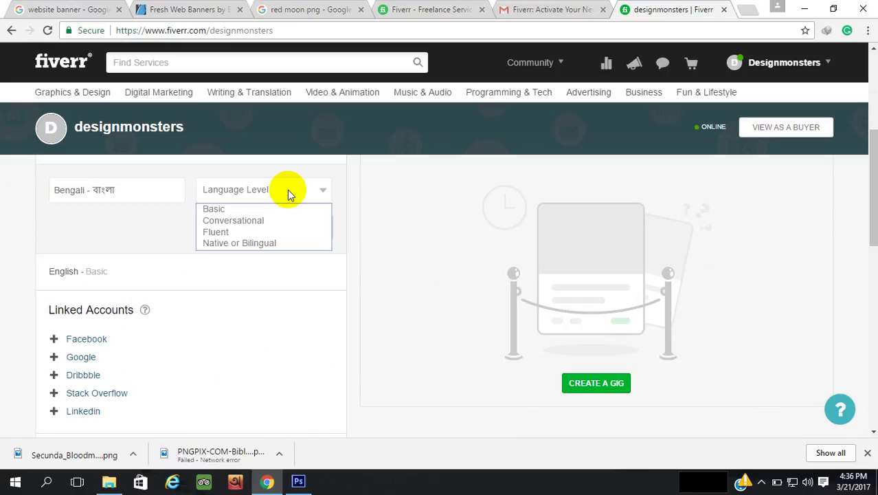
left_click(277, 244)
left_click(294, 238)
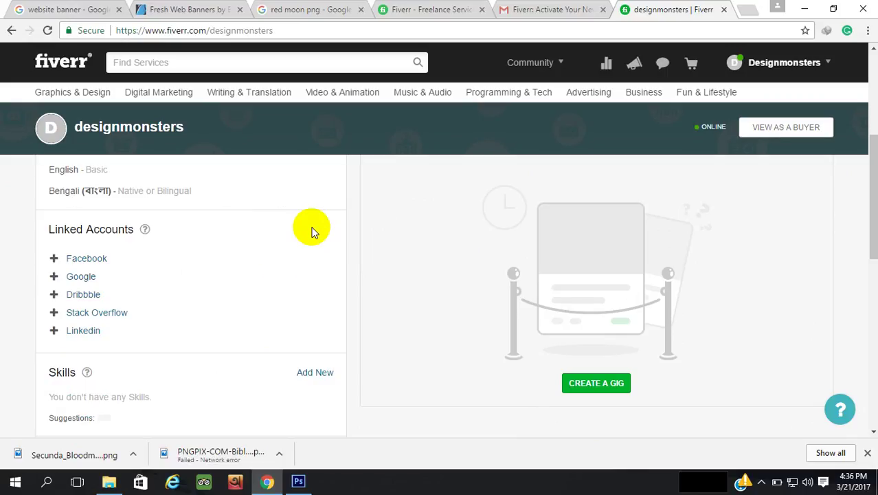
Change the English language level from Basic to Fluent
scroll(196, 216, "up", 2)
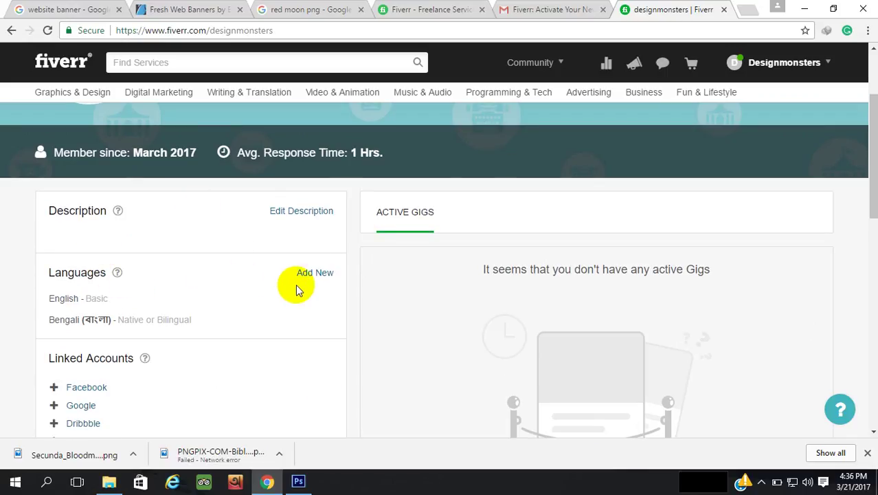
left_click(117, 300)
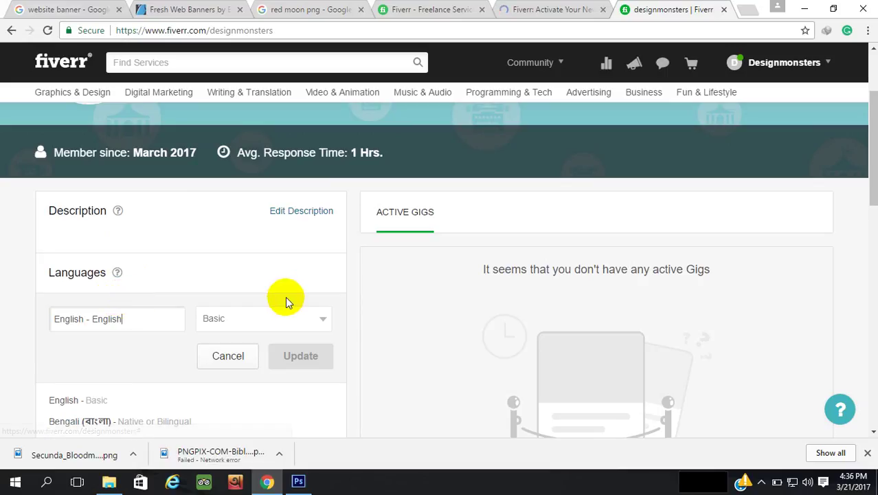
left_click(280, 318)
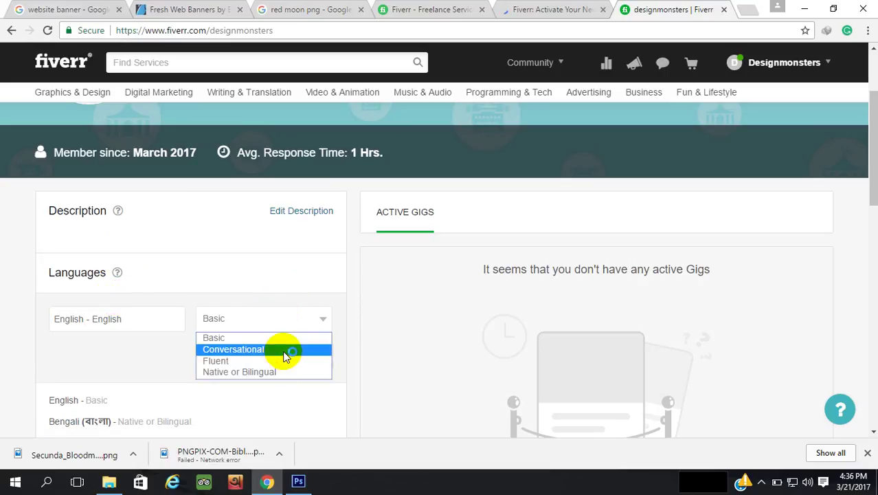
left_click(284, 360)
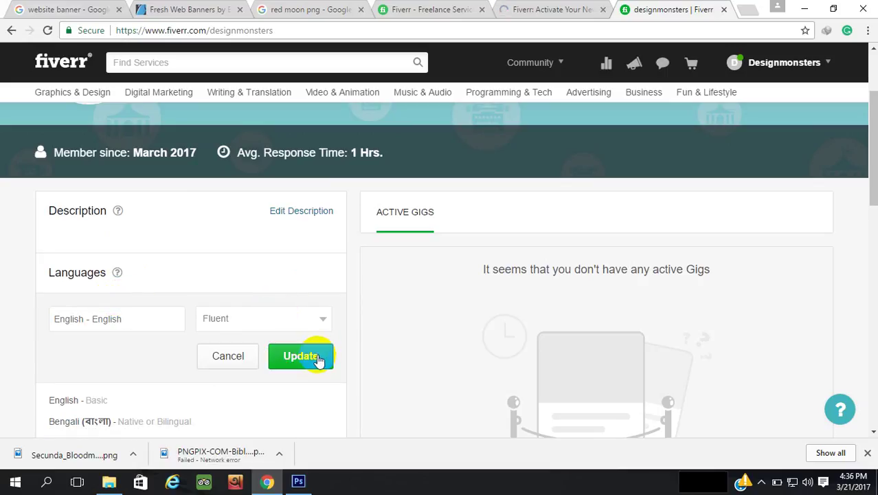
left_click(300, 356)
scroll(357, 329, "up", 1)
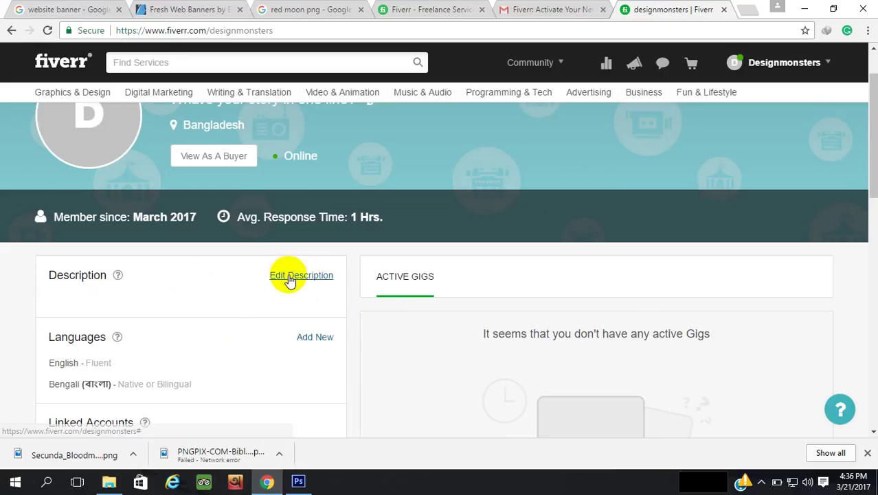
Start editing the profile description and place the cursor in the empty text box
left_click(290, 278)
left_click(180, 311)
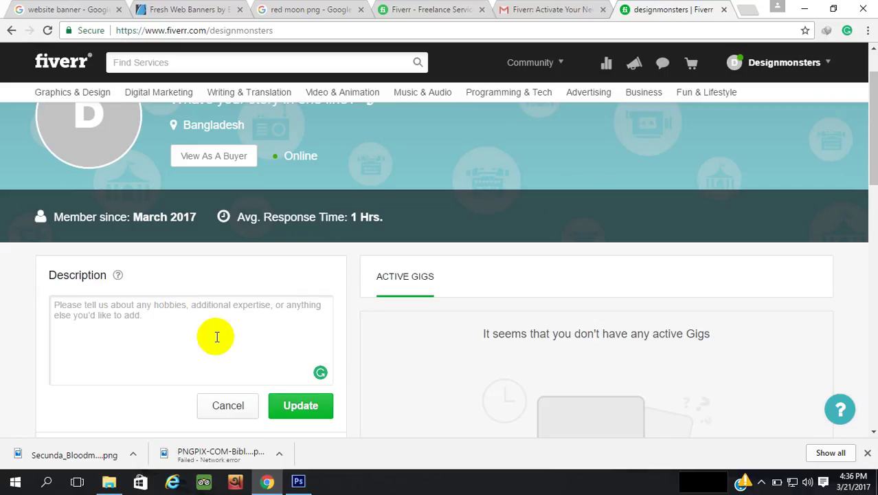
scroll(481, 262, "up", 2)
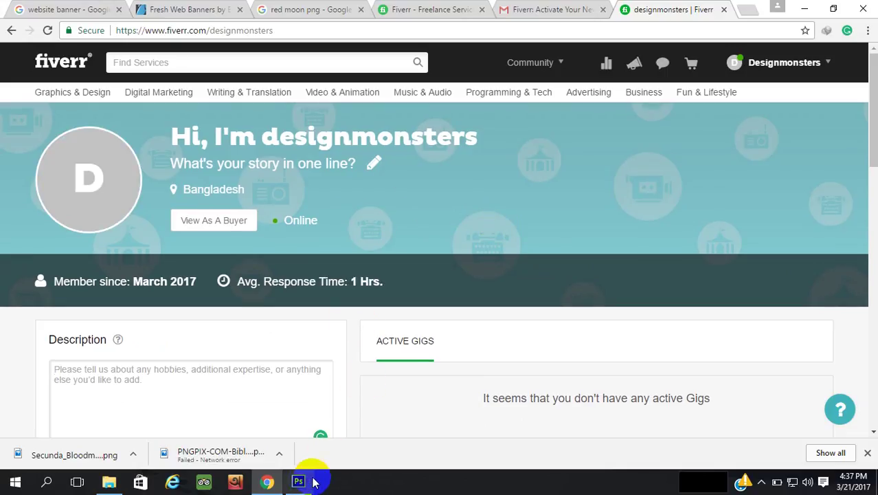
mouse_move(307, 484)
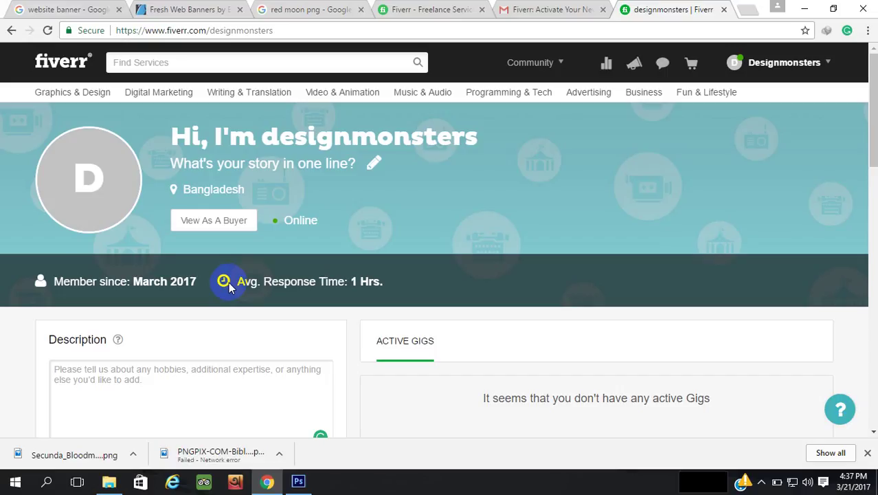
left_click(761, 481)
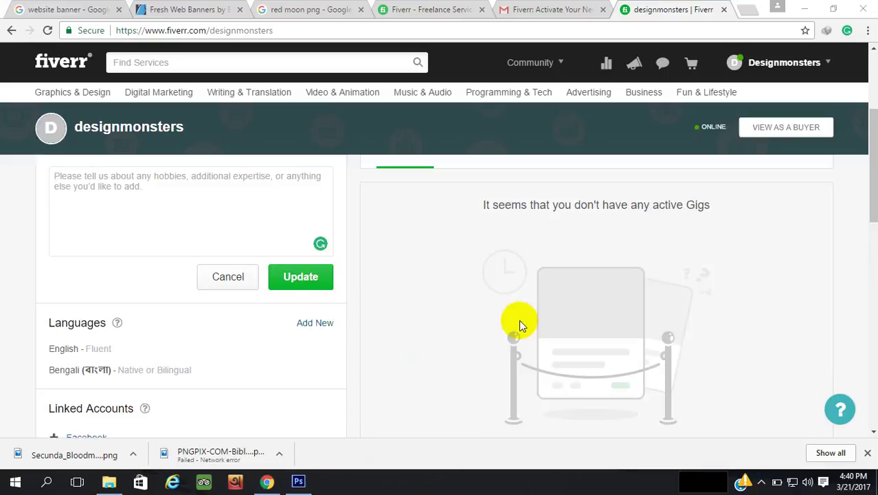
Use CREATE A GIG in the Active Gigs panel to start a new gig
scroll(519, 319, "down", 4)
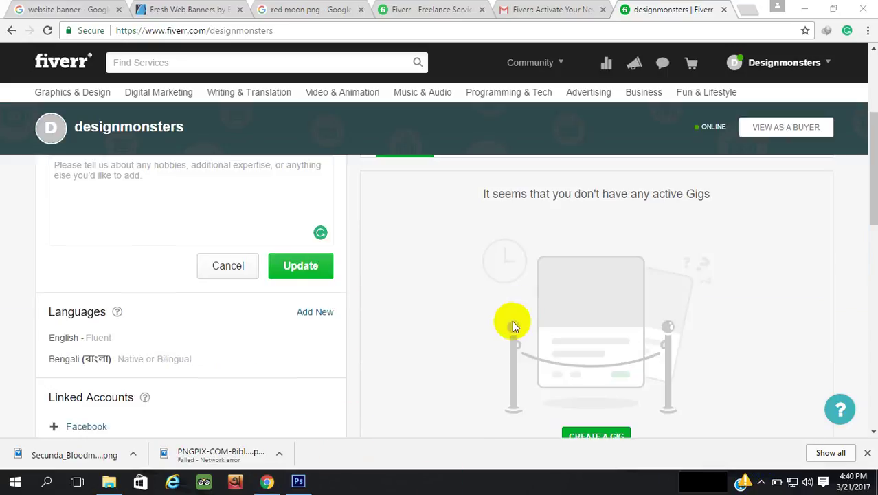
scroll(514, 324, "up", 2)
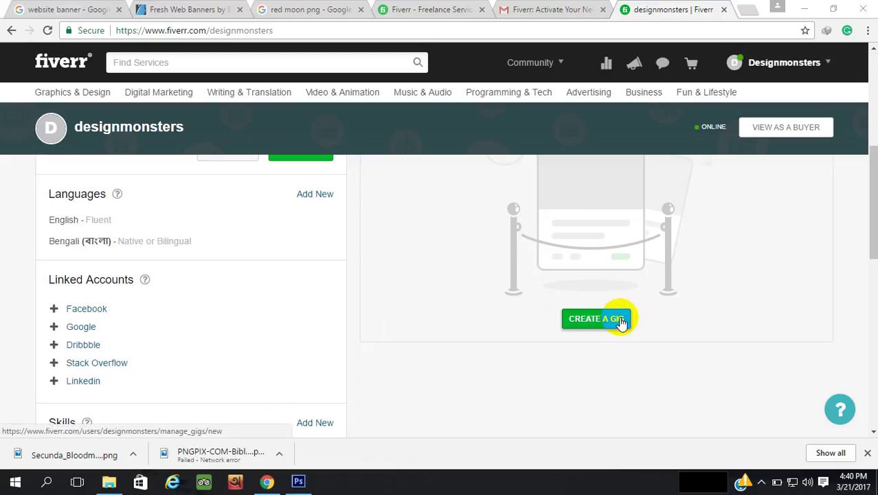
left_click(620, 322)
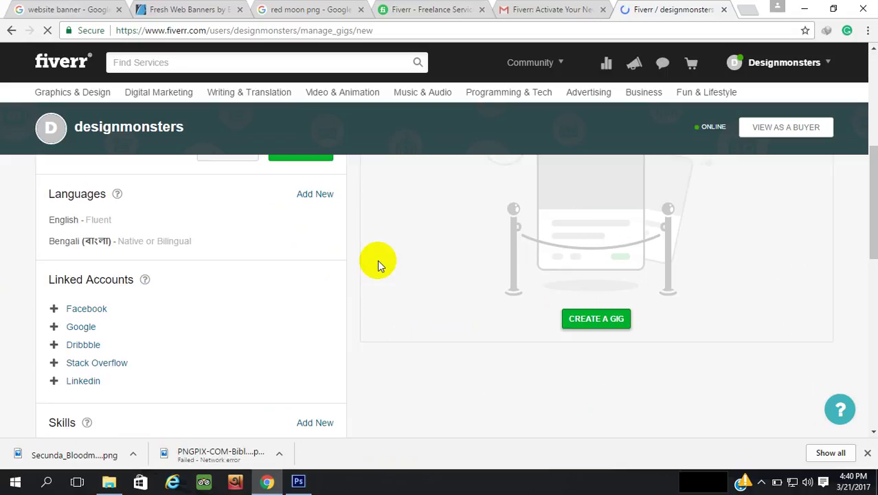
Enter 'change background of your photos nicely' after the 'I will' Gig Title prefix
left_click(355, 204)
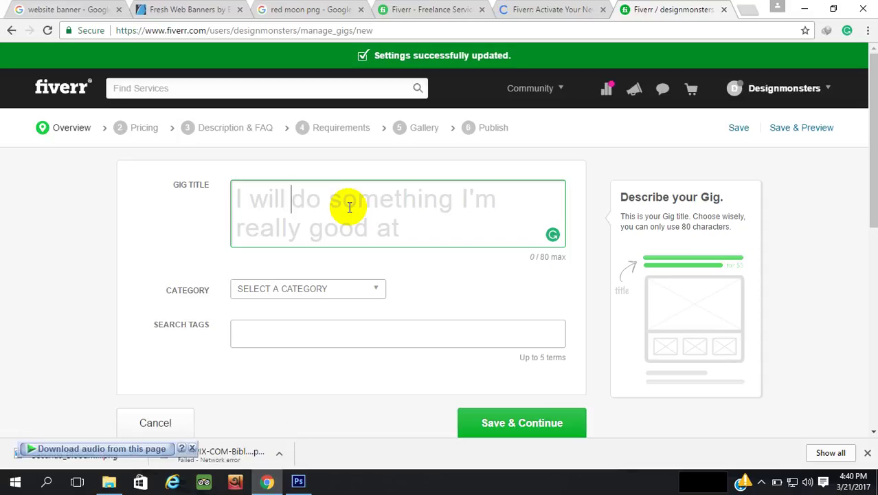
type("change")
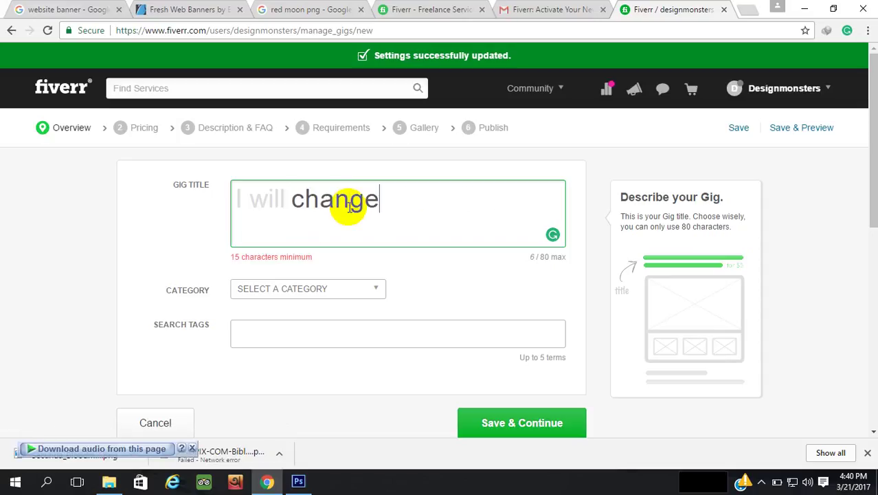
type(" back")
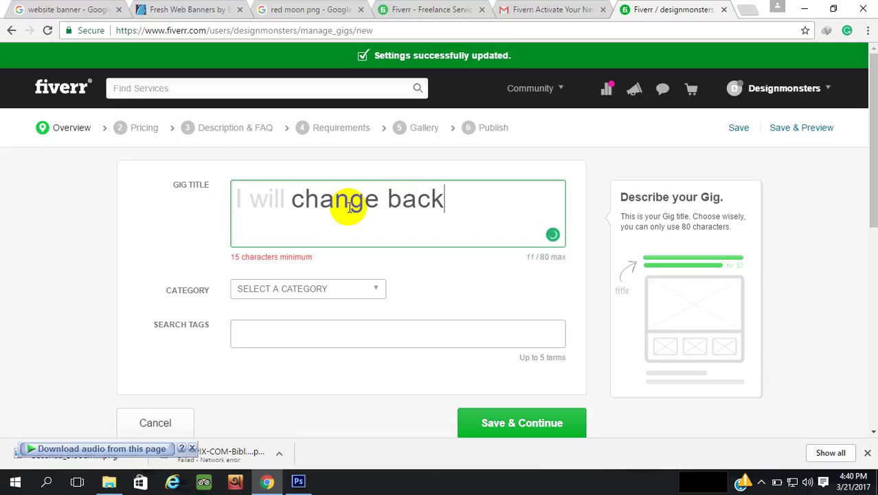
type("ground")
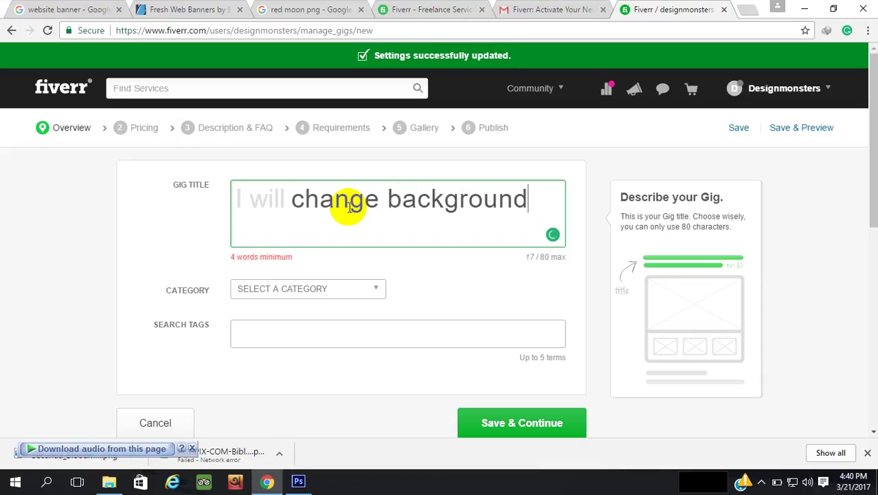
type(" of your ")
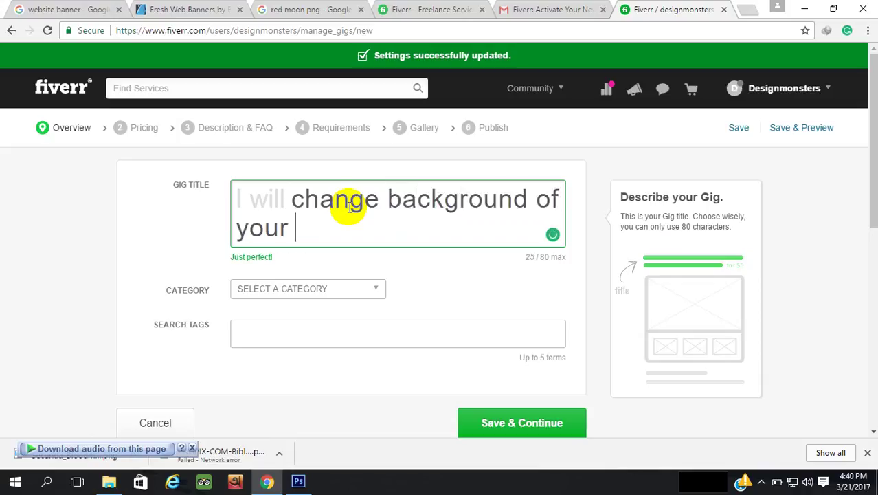
type("photo")
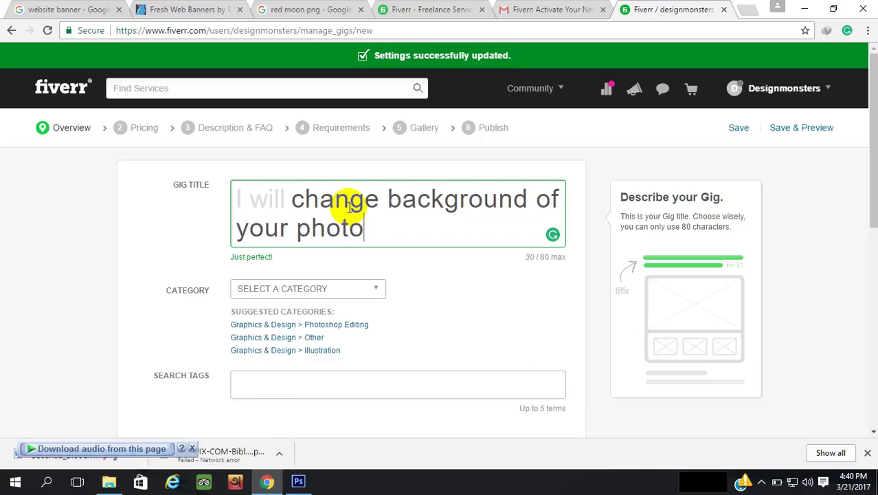
type("s nicely")
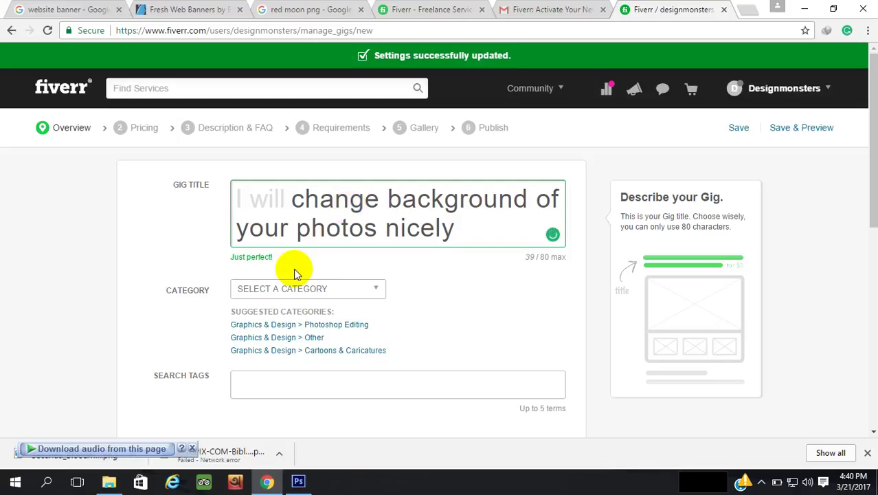
scroll(440, 297, "down", 1)
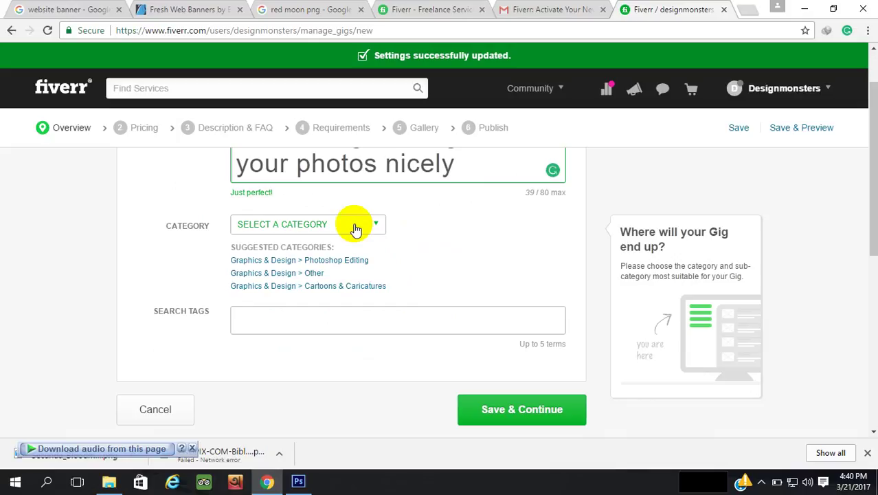
Set the gig category to Graphics & Design with subcategory Photoshop Editing
left_click(355, 229)
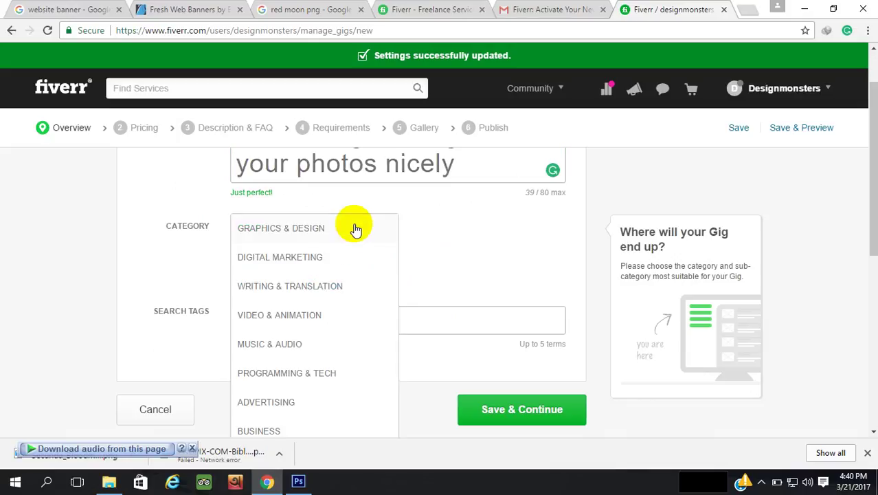
left_click(295, 232)
left_click(506, 230)
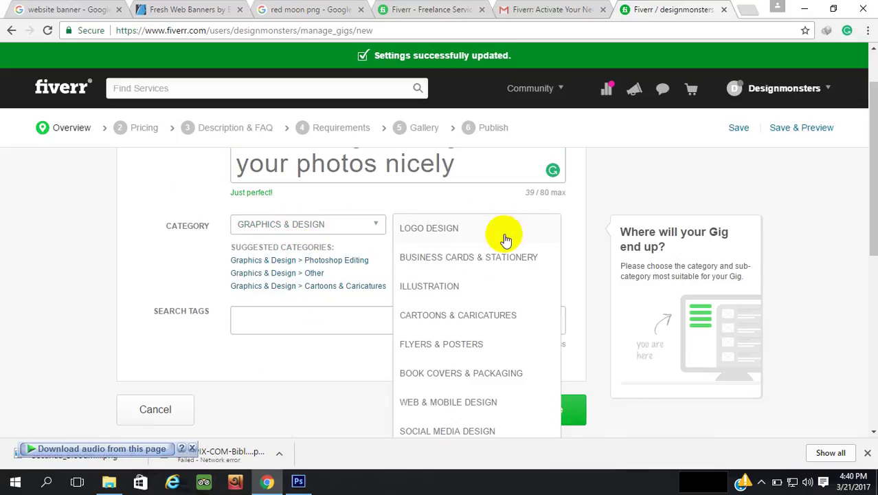
scroll(511, 346, "down", 1)
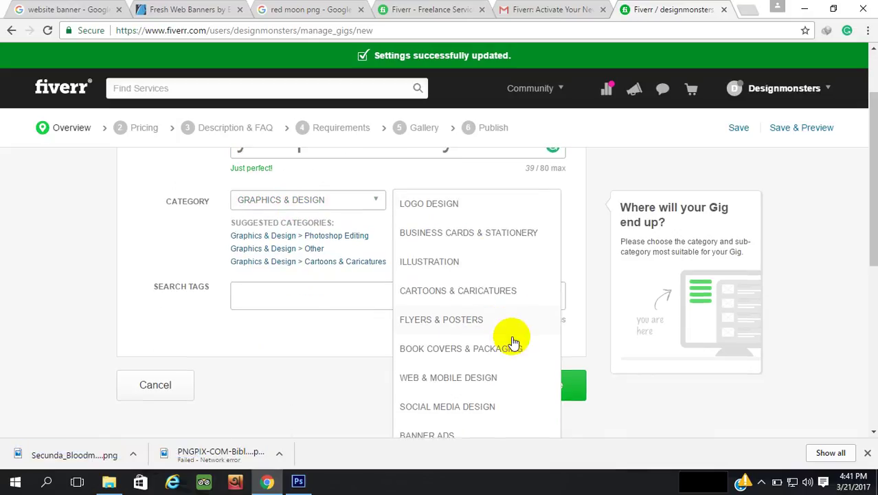
scroll(512, 330, "down", 2)
scroll(488, 305, "down", 1)
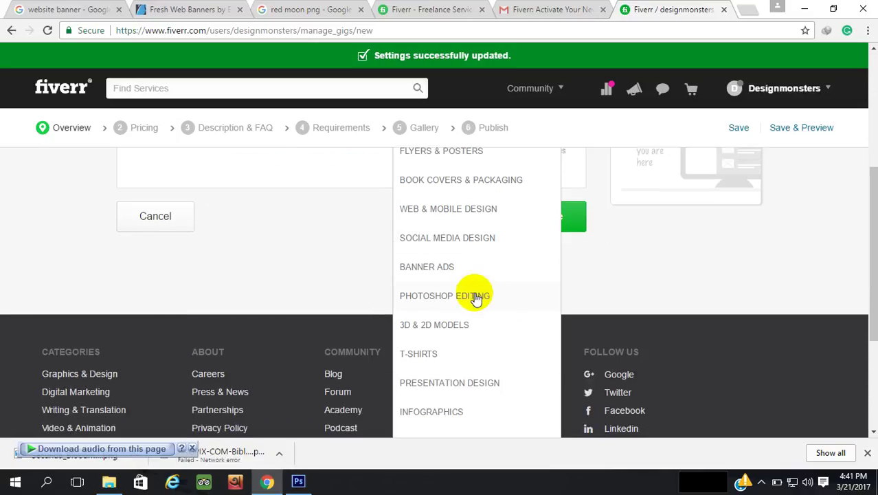
left_click(476, 296)
Select Background Removal as the gig's Editing Type
scroll(474, 298, "up", 3)
scroll(433, 302, "down", 1)
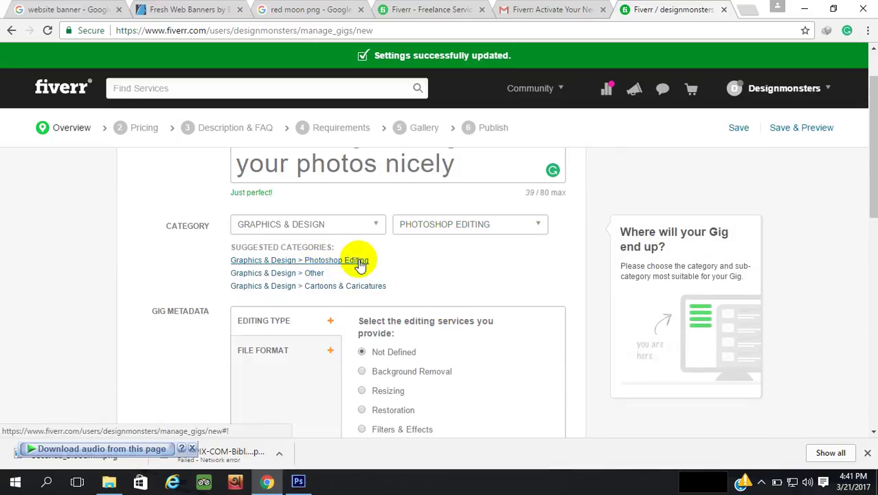
scroll(453, 264, "down", 2)
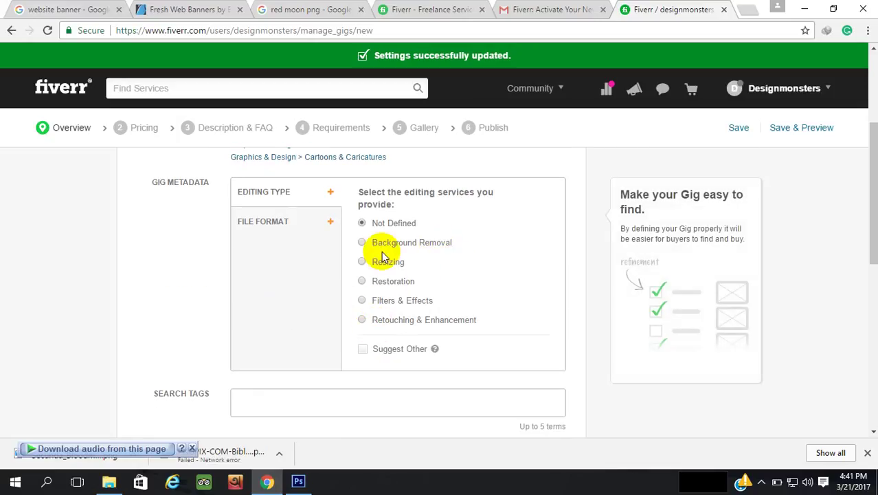
left_click(363, 242)
scroll(511, 251, "down", 2)
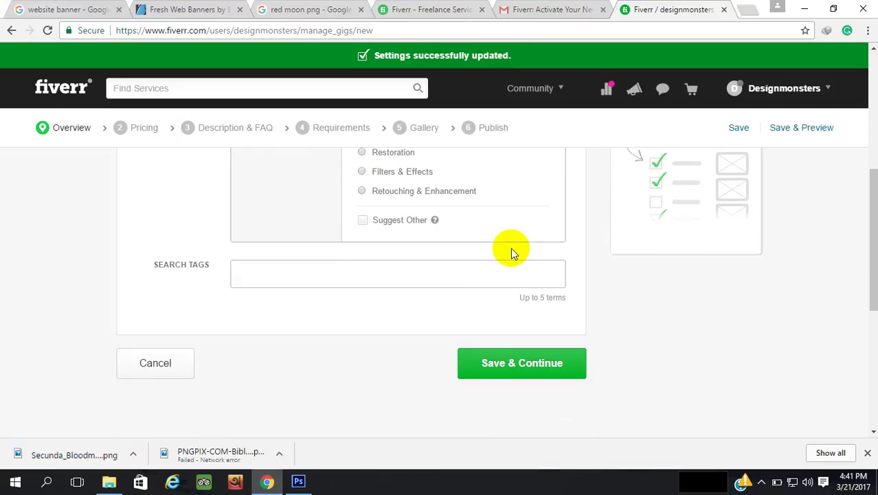
scroll(511, 251, "up", 2)
scroll(511, 251, "down", 2)
Add the search tags photoshop, background change and photo editing to the gig
left_click(382, 269)
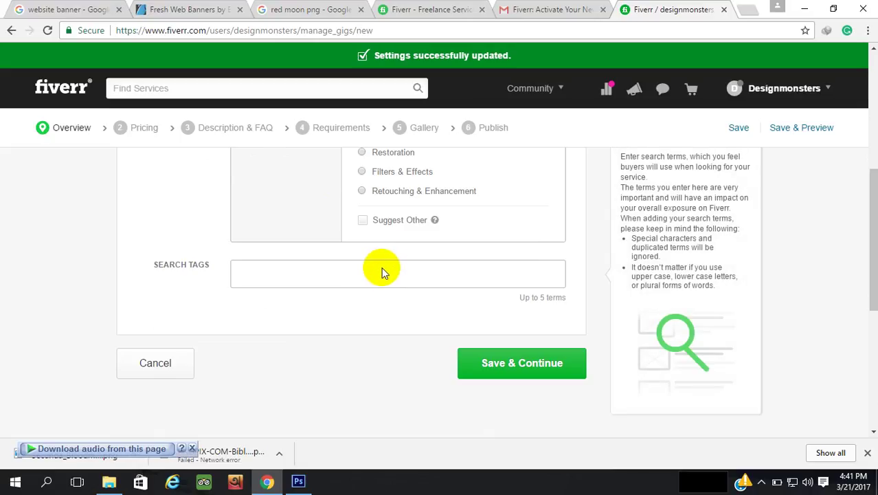
left_click(382, 272)
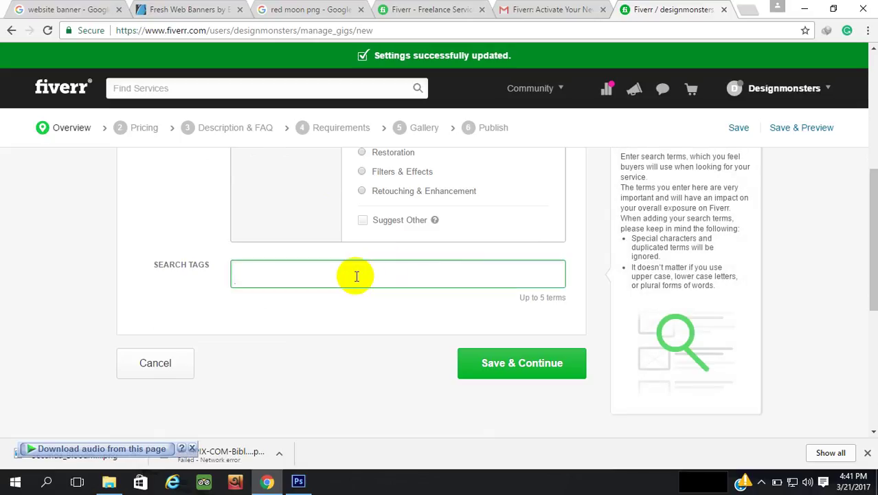
type("photoshop")
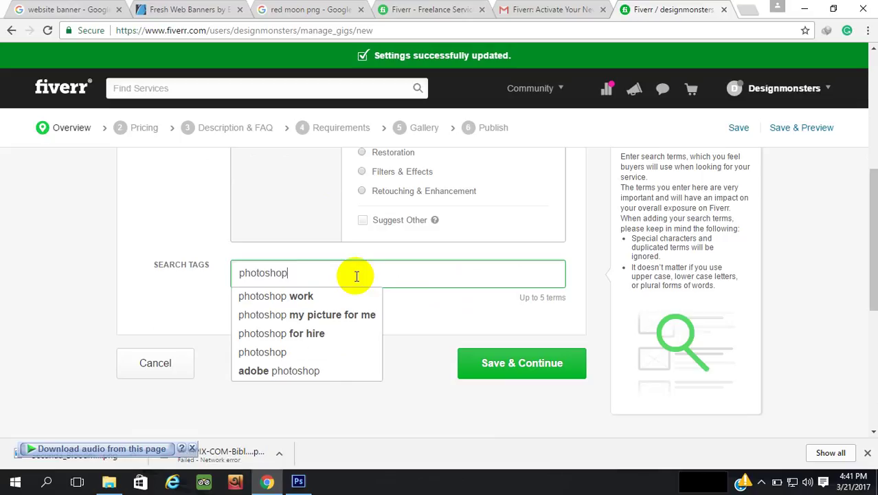
key("Return")
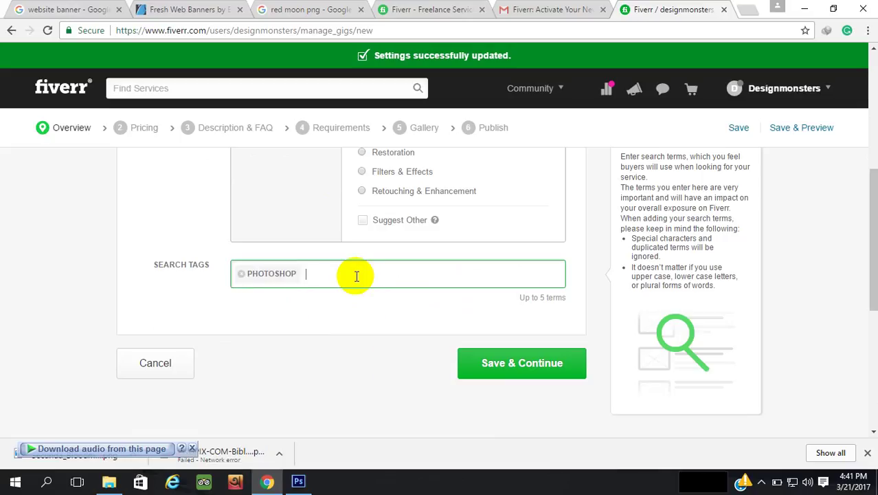
type("background")
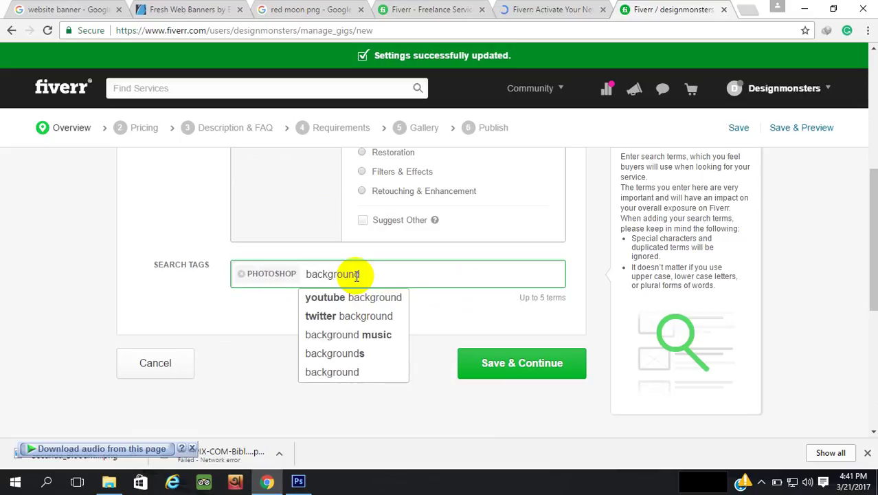
type(" change")
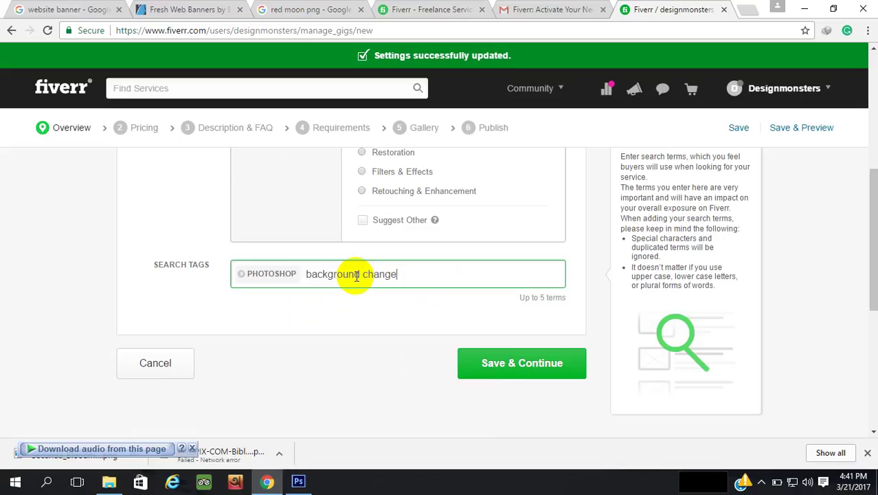
key("Return")
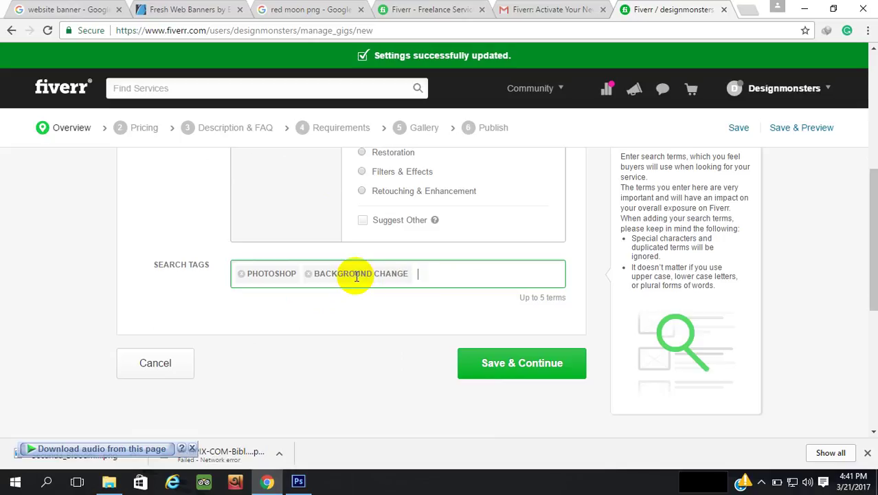
type("photo")
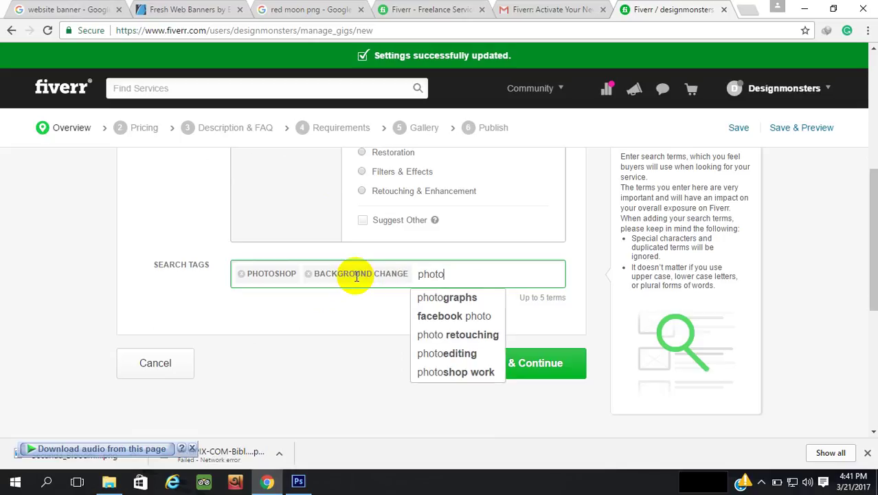
type(" editing")
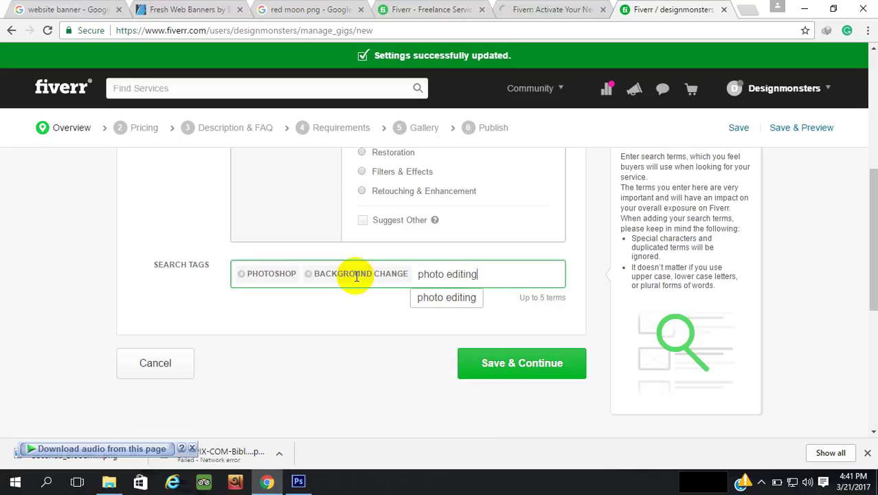
key("Return")
Add remove background and clipping path as the fourth and fifth tags, then show hidden tray icons
type("remov")
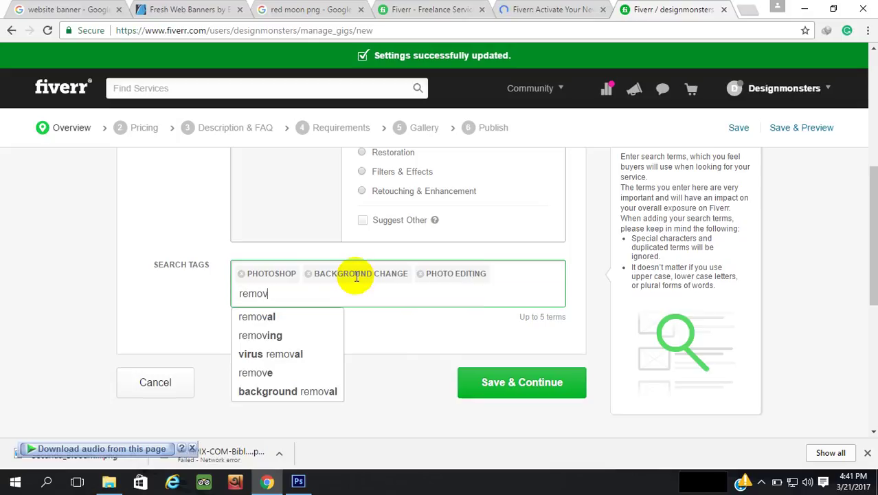
type("e bac")
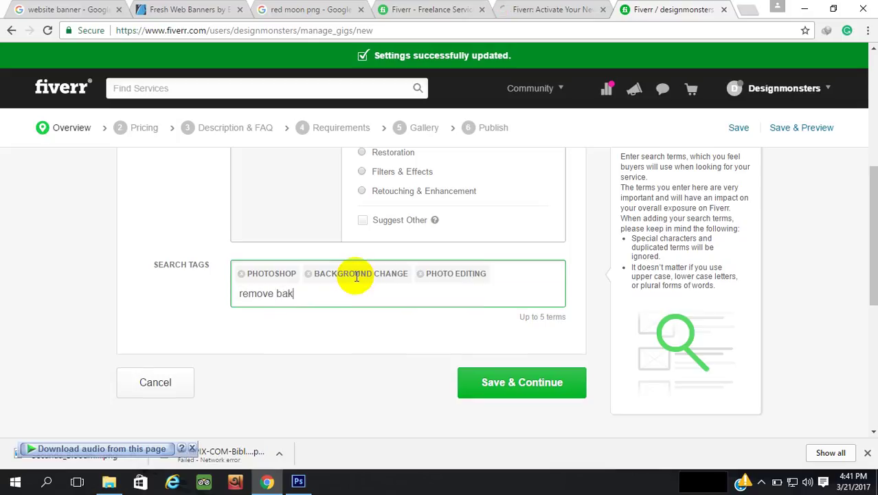
type("kground")
key("Return")
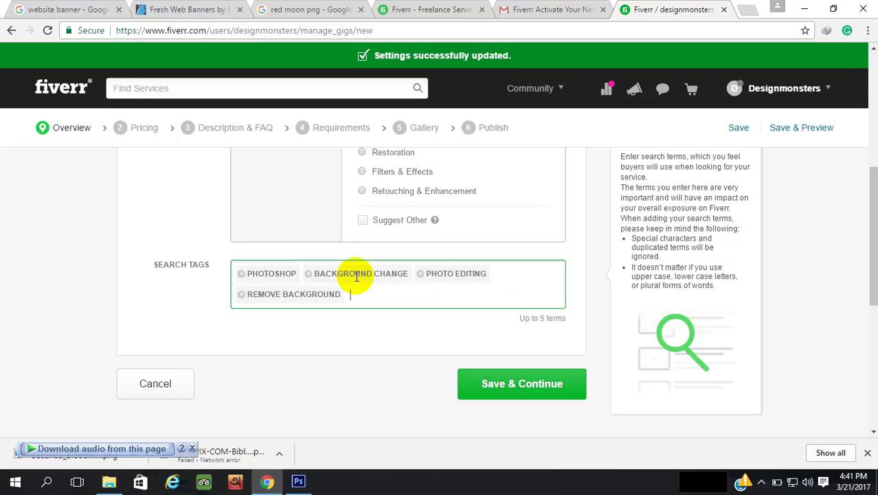
type("cli")
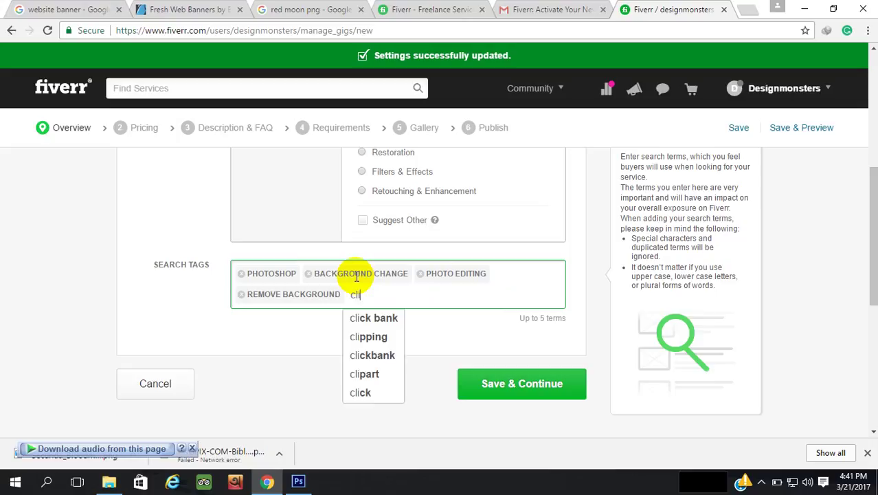
type("pping ")
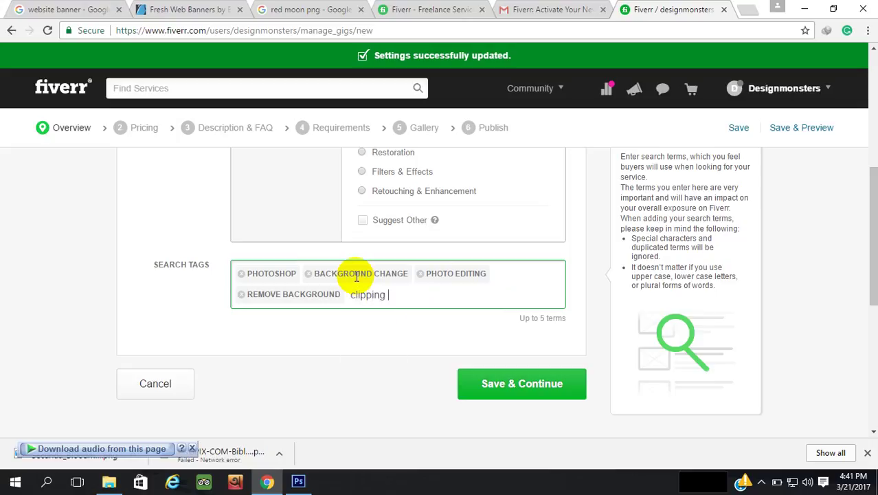
type("m")
key("BackSpace")
type("path")
key("Return")
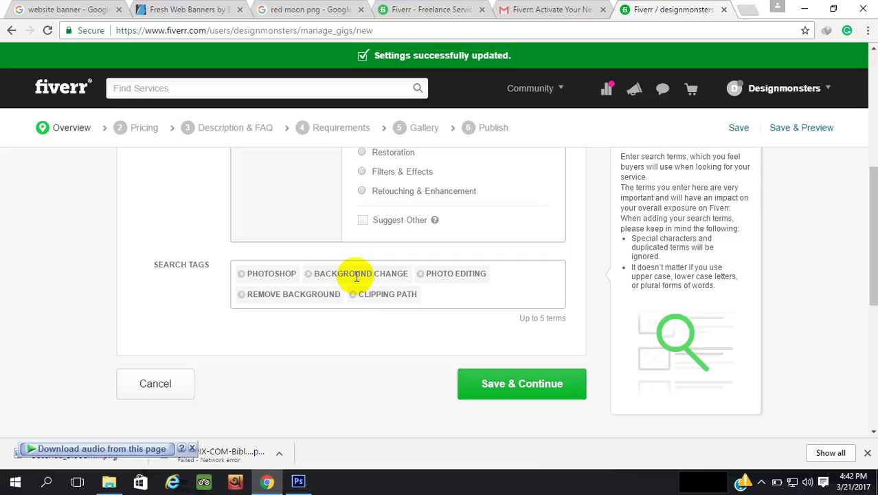
left_click(763, 481)
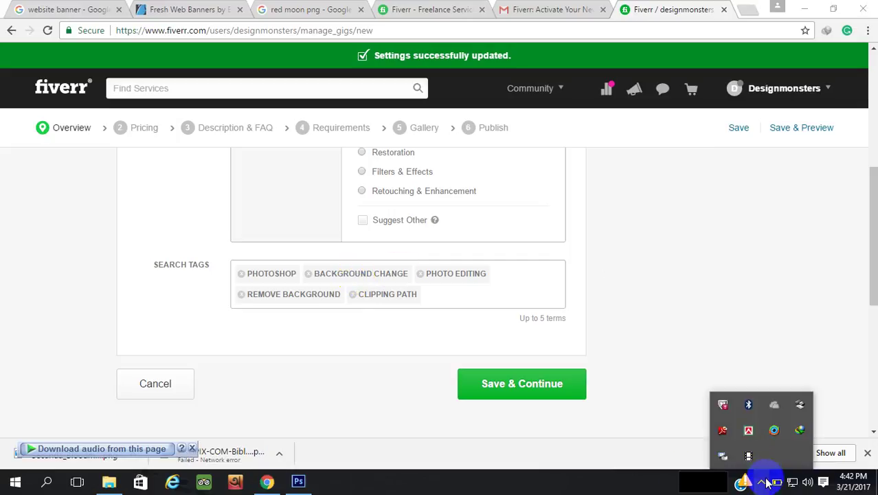